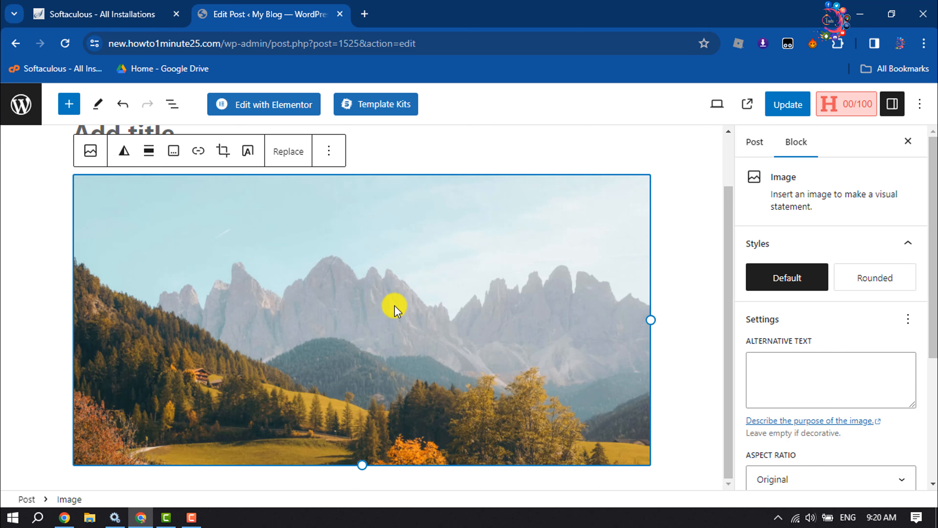
# Step: Add an image block below the mountain photo, using the "we all love nature" picture from the media library
pyautogui.click(642, 484)
pyautogui.scroll(-1, 646, 473)
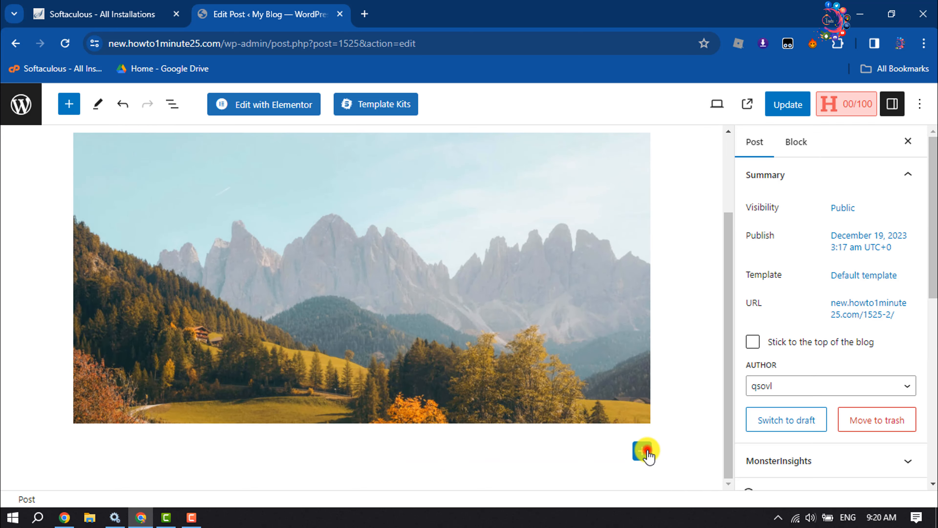
pyautogui.click(645, 451)
pyautogui.click(840, 299)
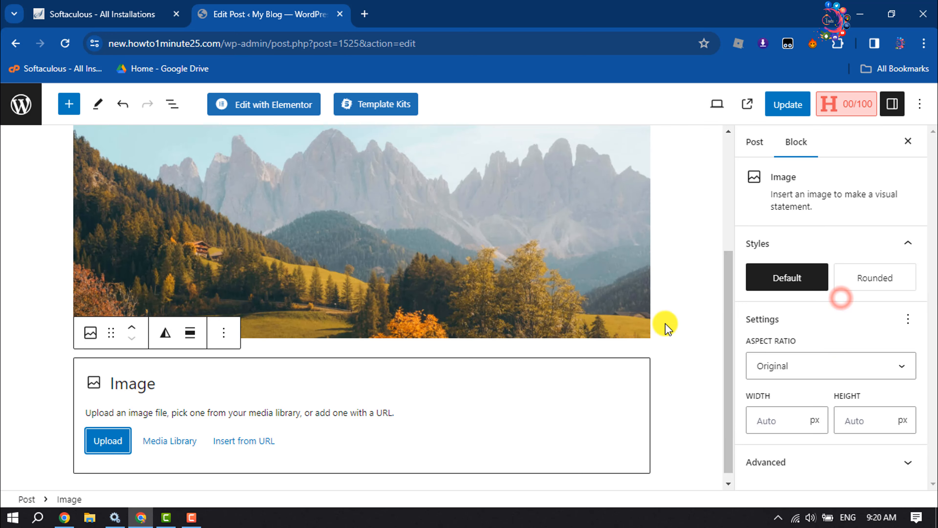
pyautogui.click(175, 441)
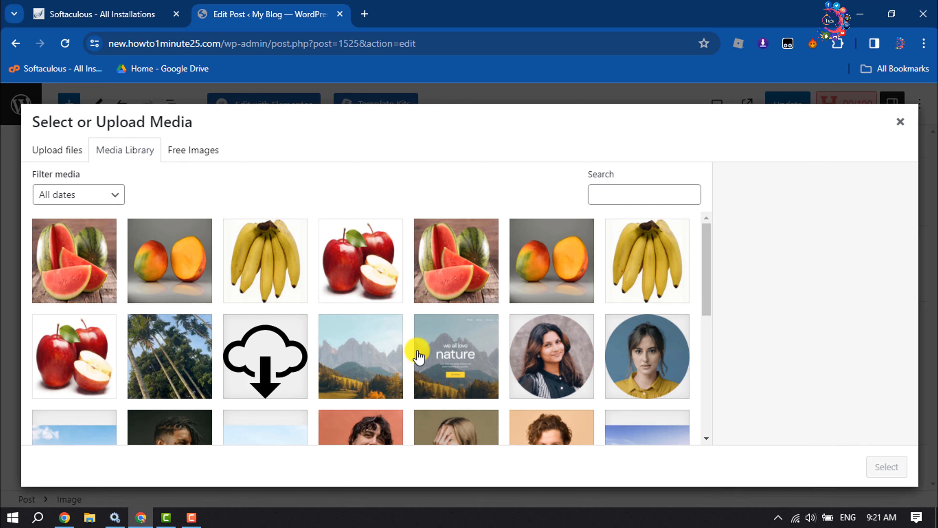
pyautogui.click(460, 343)
pyautogui.click(886, 467)
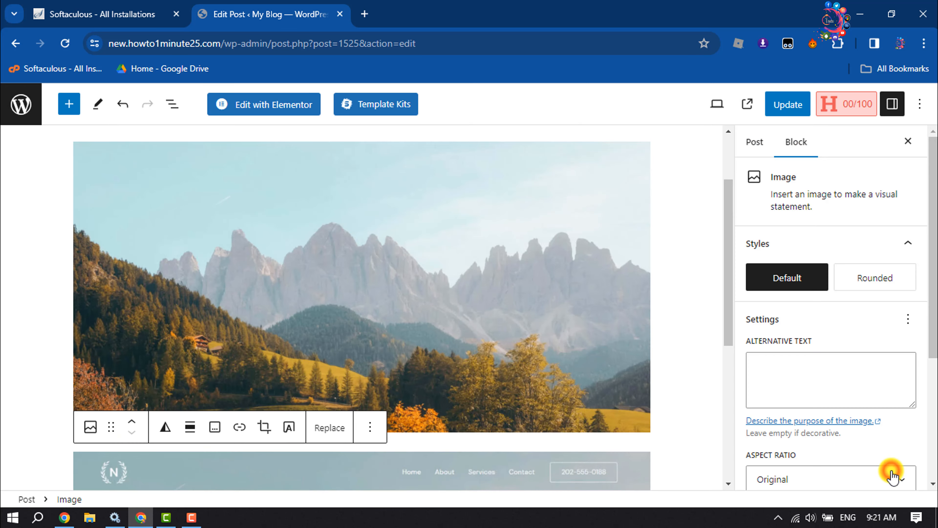
# Step: Examine the spacing between the mountain photo and the "we all love nature" image below it
pyautogui.scroll(-6, 716, 377)
pyautogui.scroll(4, 713, 383)
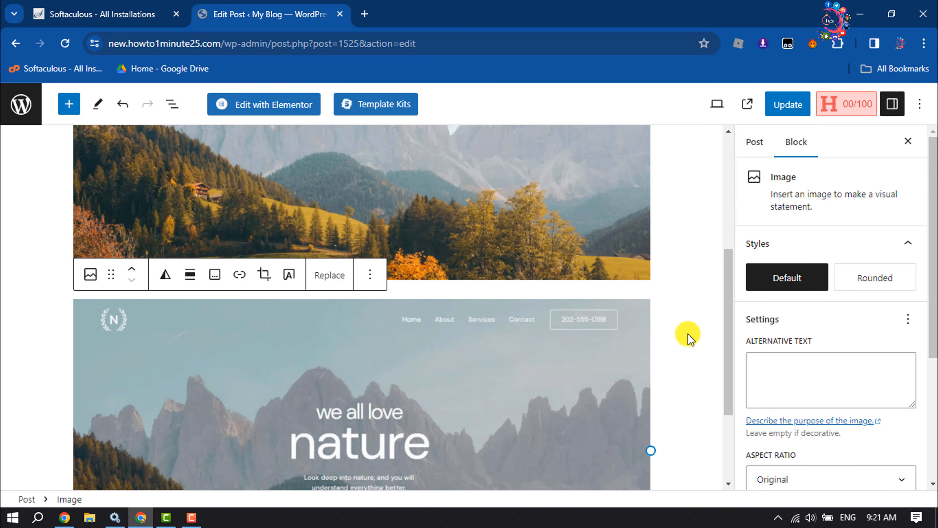
pyautogui.click(687, 335)
pyautogui.scroll(2, 461, 351)
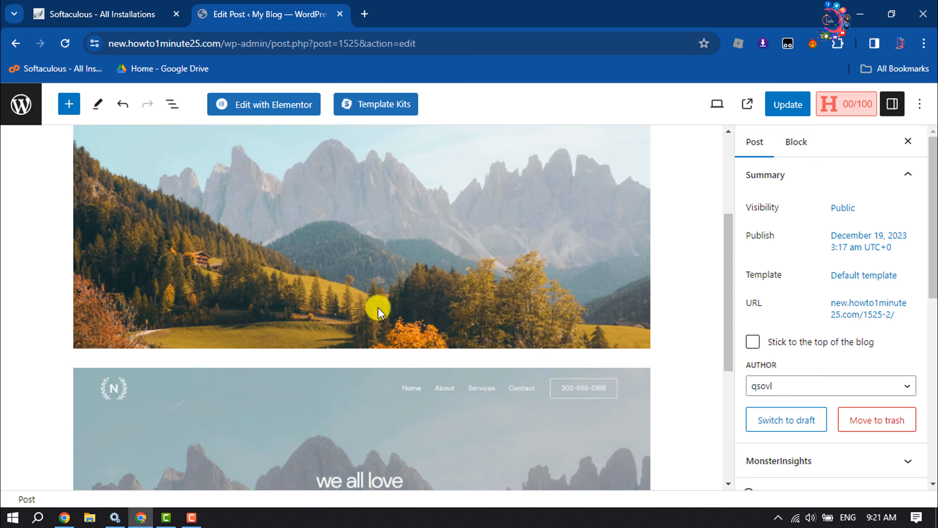
pyautogui.scroll(-4, 352, 357)
pyautogui.click(352, 357)
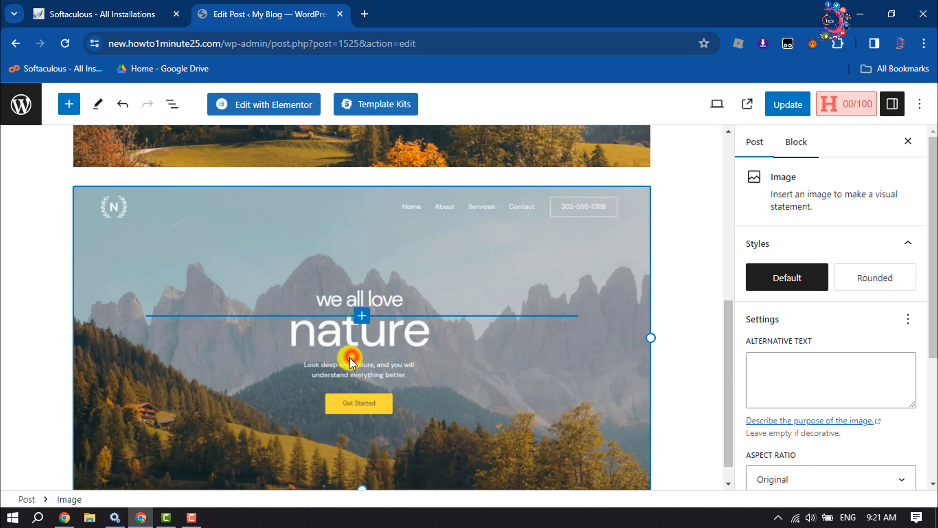
pyautogui.scroll(3, 236, 276)
pyautogui.click(2, 304)
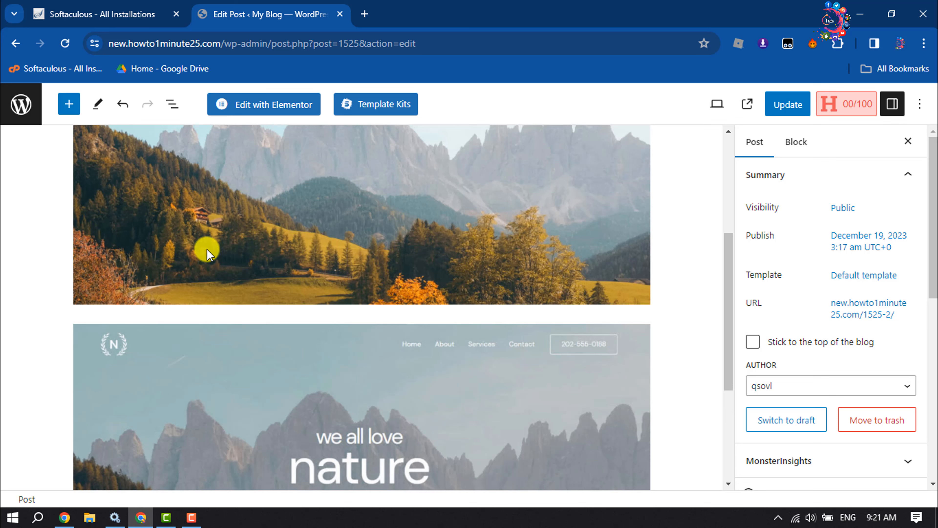
pyautogui.click(302, 257)
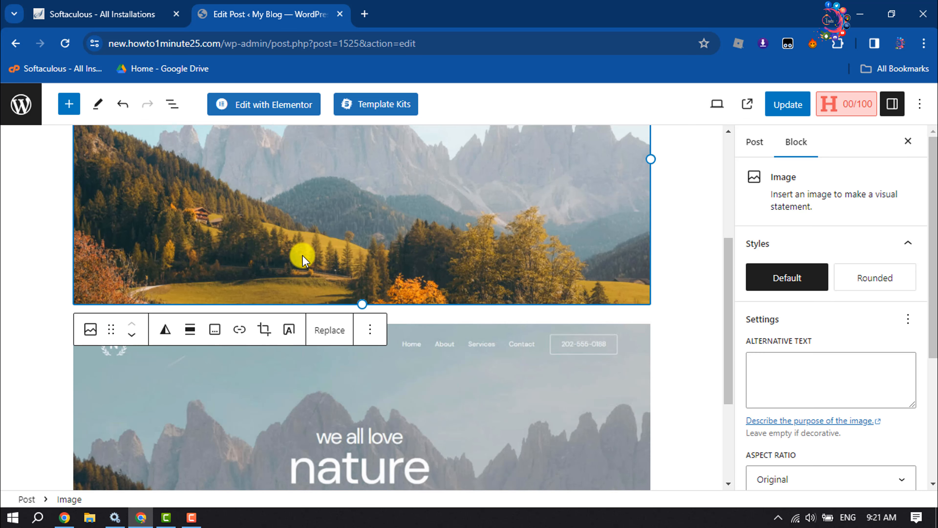
pyautogui.scroll(-3, 448, 314)
pyautogui.click(453, 314)
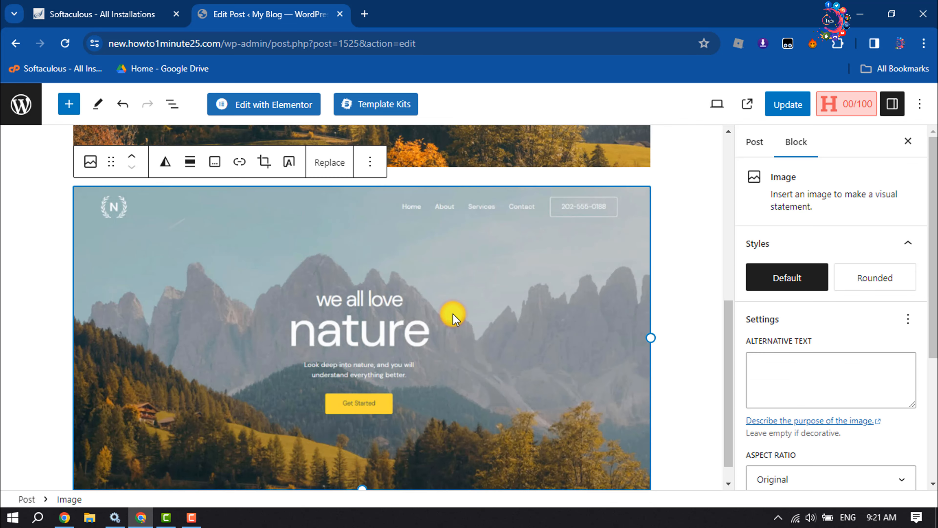
pyautogui.scroll(3, 452, 315)
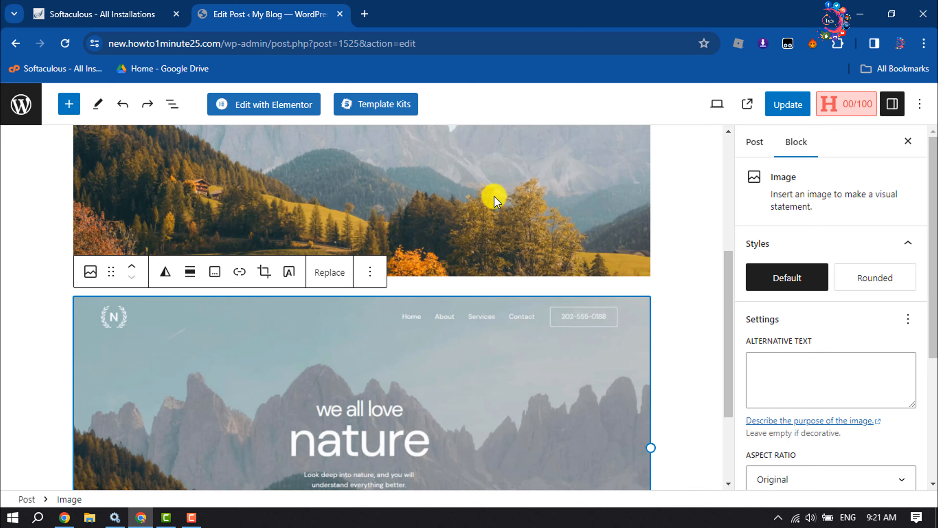
# Step: Insert a Spacer block between the mountain photo and the "we all love nature" image
pyautogui.click(499, 209)
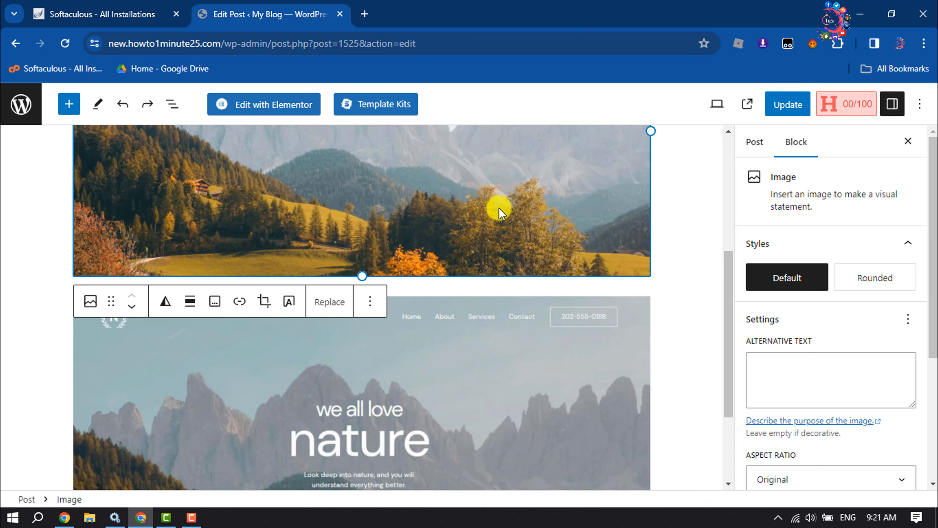
pyautogui.press('Return')
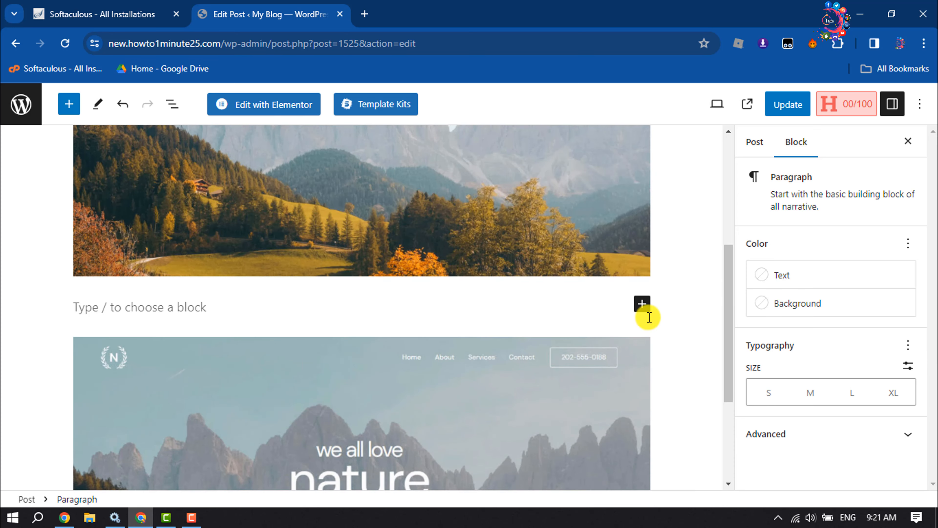
pyautogui.click(643, 305)
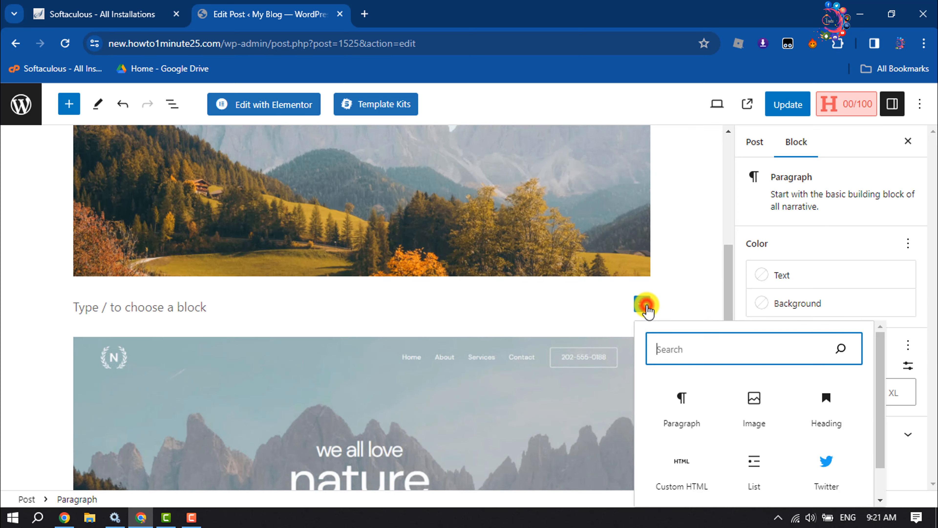
pyautogui.click(655, 353)
pyautogui.write('spacer')
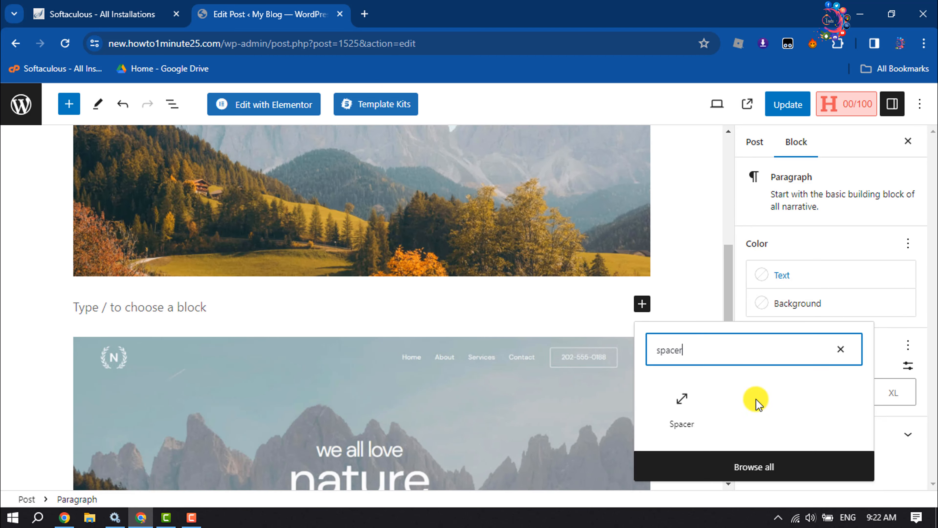
pyautogui.click(681, 407)
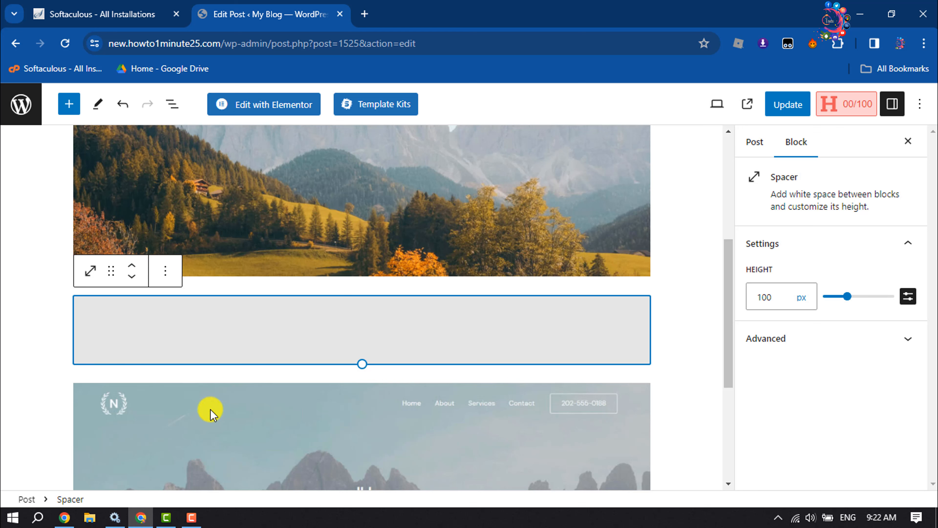
# Step: Update the post and view it in a new browser tab, examining the space between the two images
pyautogui.click(788, 107)
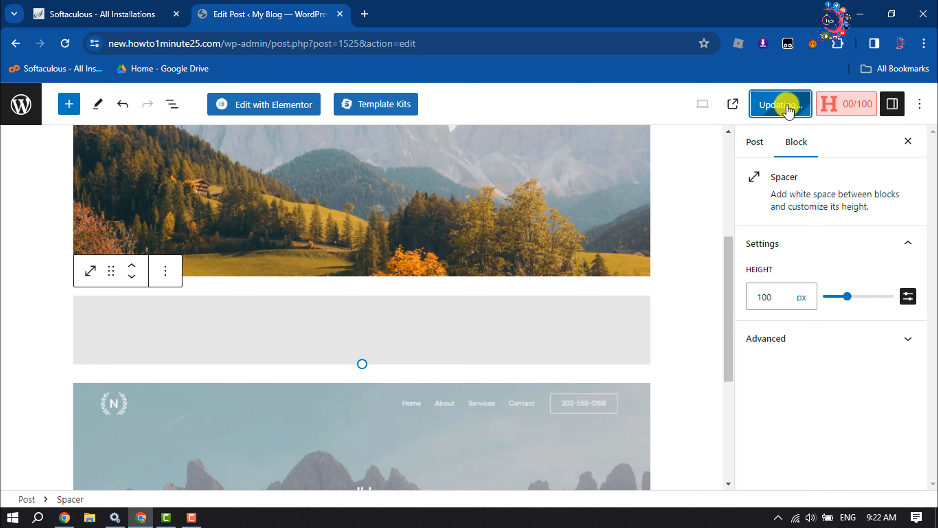
pyautogui.rightClick(121, 465)
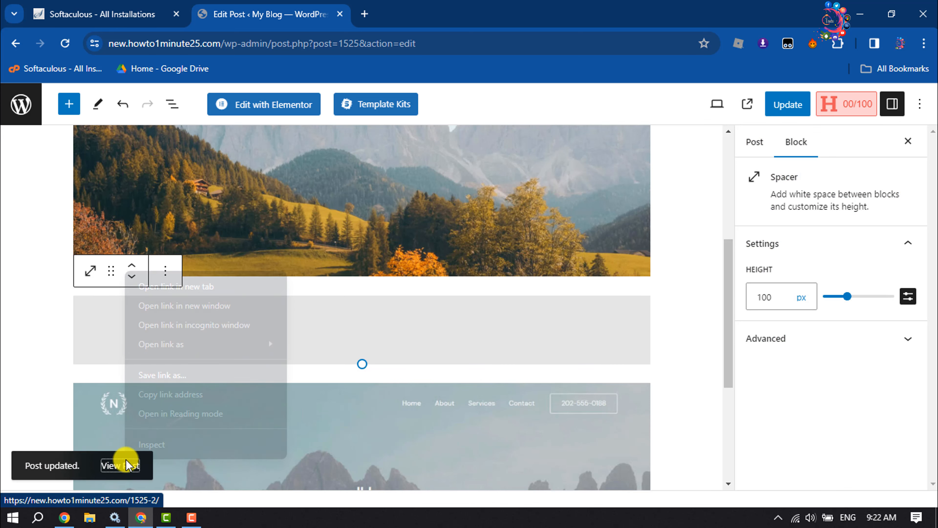
pyautogui.click(214, 286)
pyautogui.hotkey('ctrl', 'Tab')
pyautogui.scroll(-8, 283, 274)
pyautogui.scroll(2, 279, 279)
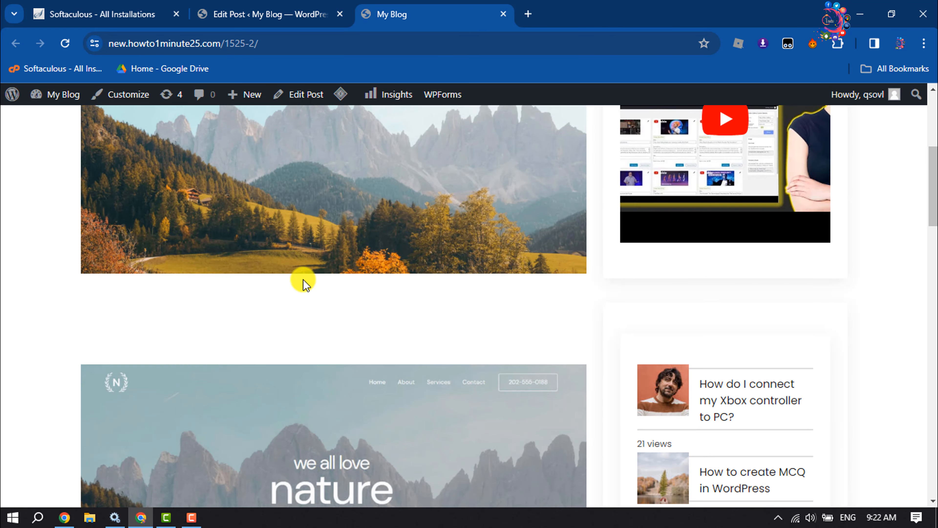
pyautogui.scroll(2, 329, 356)
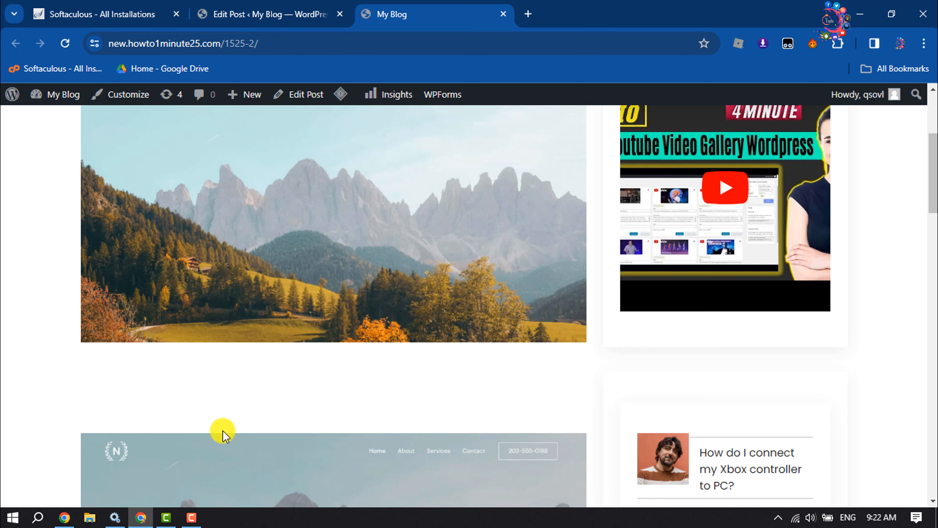
pyautogui.scroll(3, 237, 429)
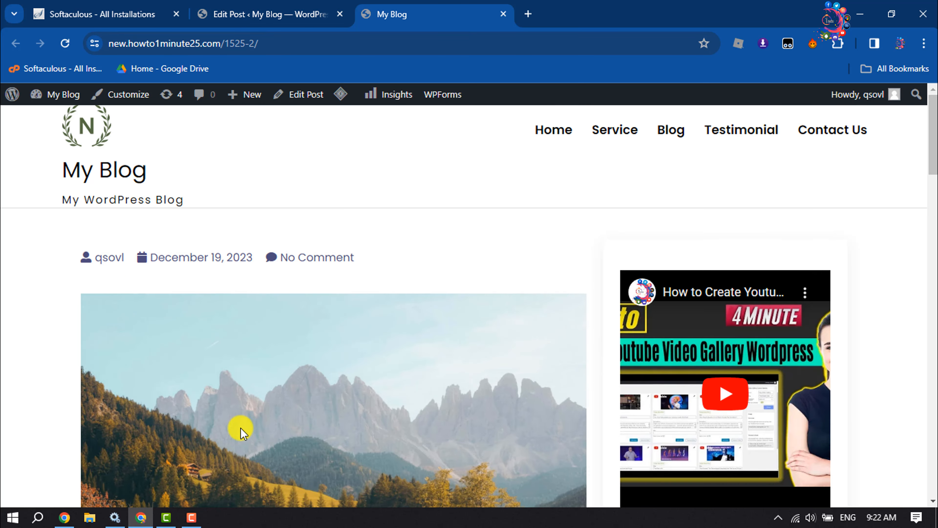
pyautogui.scroll(-5, 240, 428)
pyautogui.scroll(1, 242, 428)
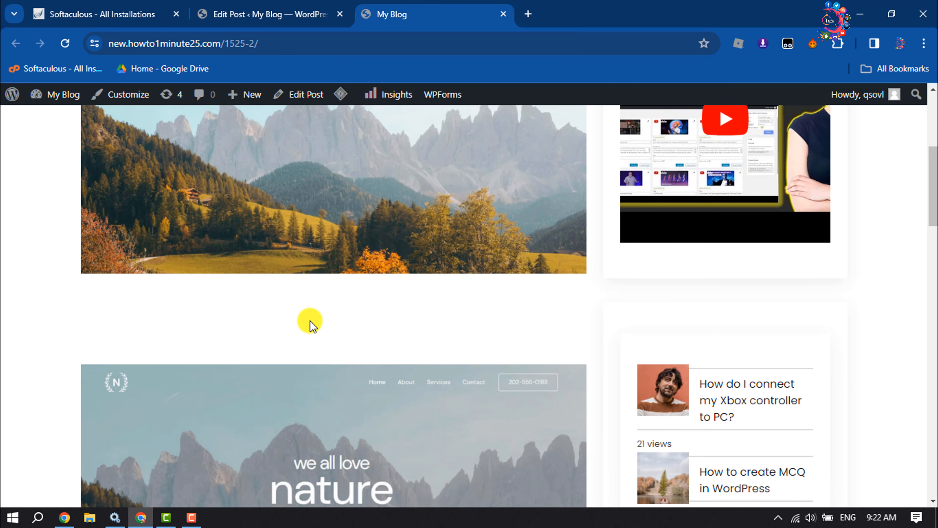
# Step: Return to the post editor and enlarge the spacer between the two images to a height of 228 px
pyautogui.click(261, 15)
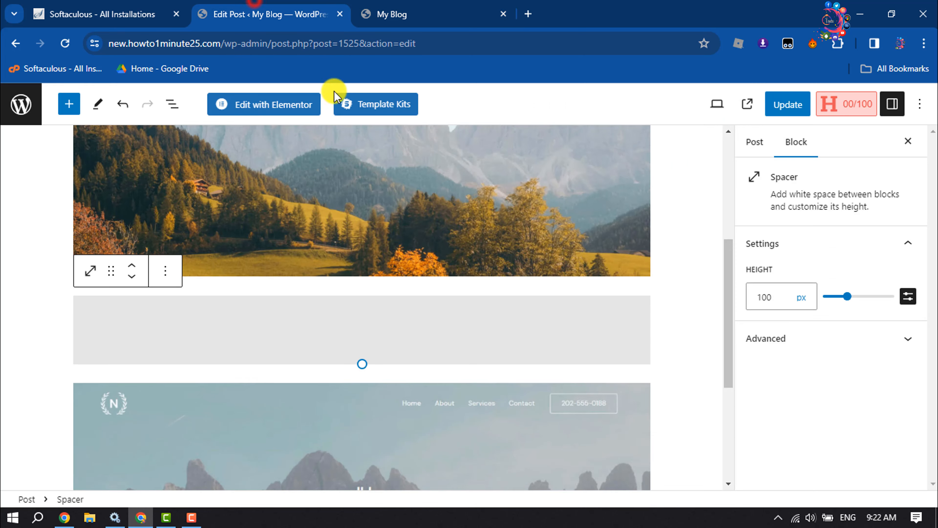
pyautogui.click(350, 331)
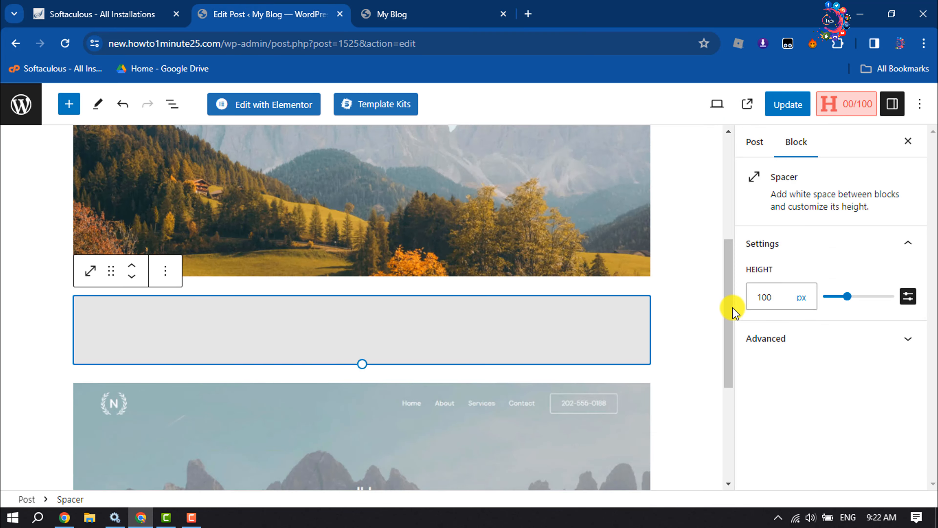
pyautogui.moveTo(846, 300)
pyautogui.mouseDown()
pyautogui.moveTo(880, 304)
pyautogui.moveTo(856, 304)
pyautogui.mouseUp()
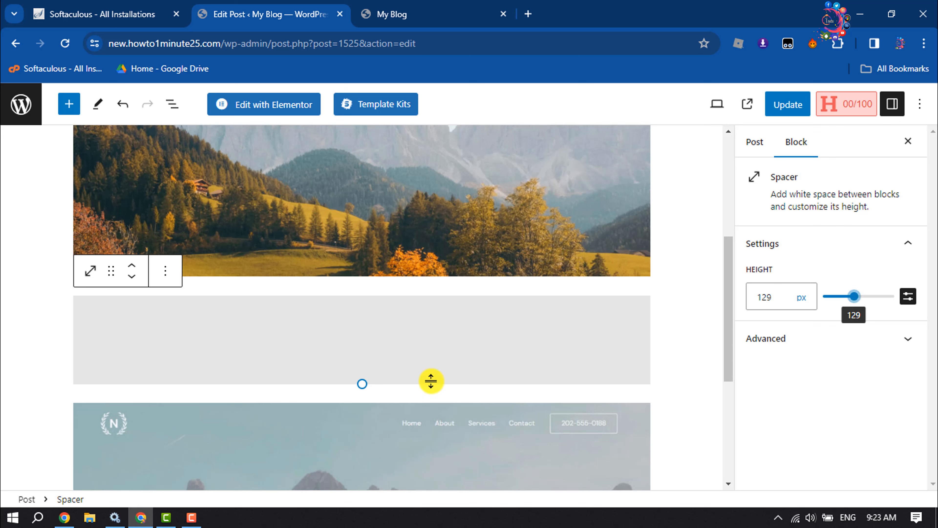
pyautogui.moveTo(359, 381); pyautogui.dragTo(361, 451)
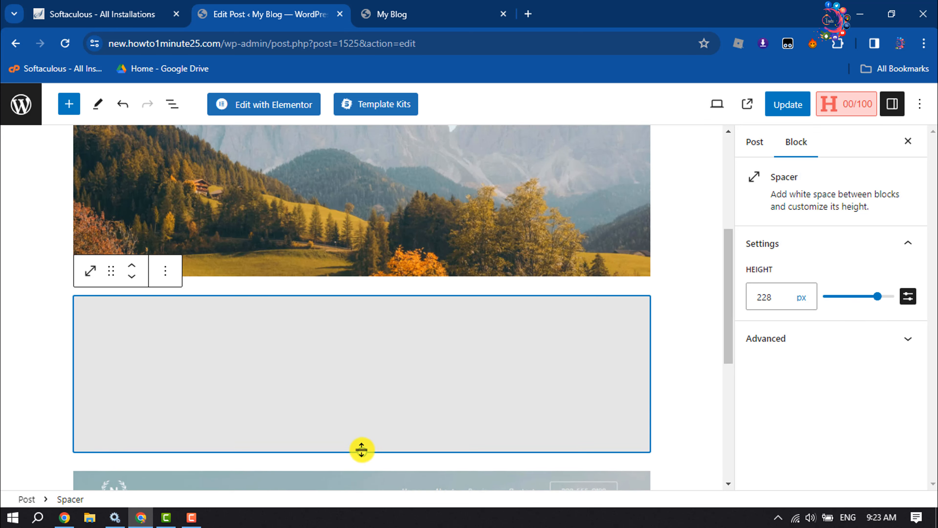
# Step: Update the post and reload its live page to check the enlarged gap between the images
pyautogui.click(799, 105)
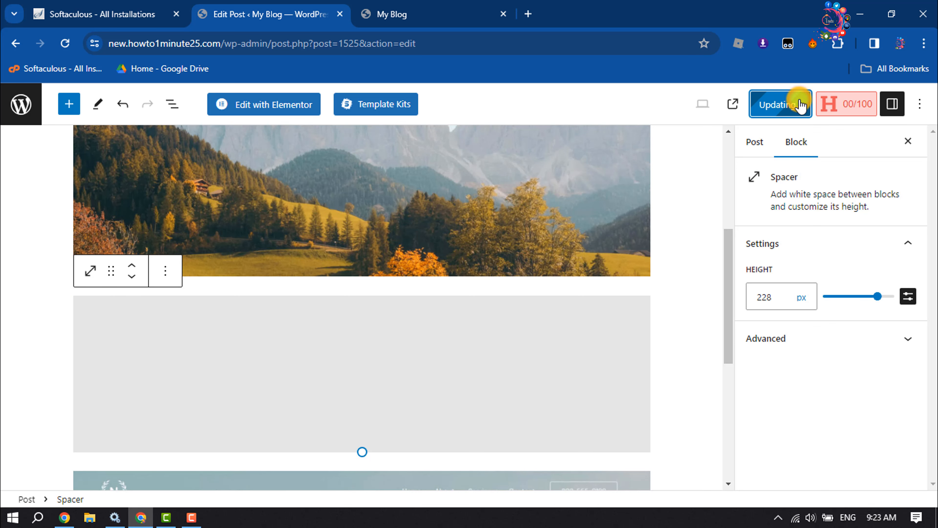
pyautogui.click(421, 5)
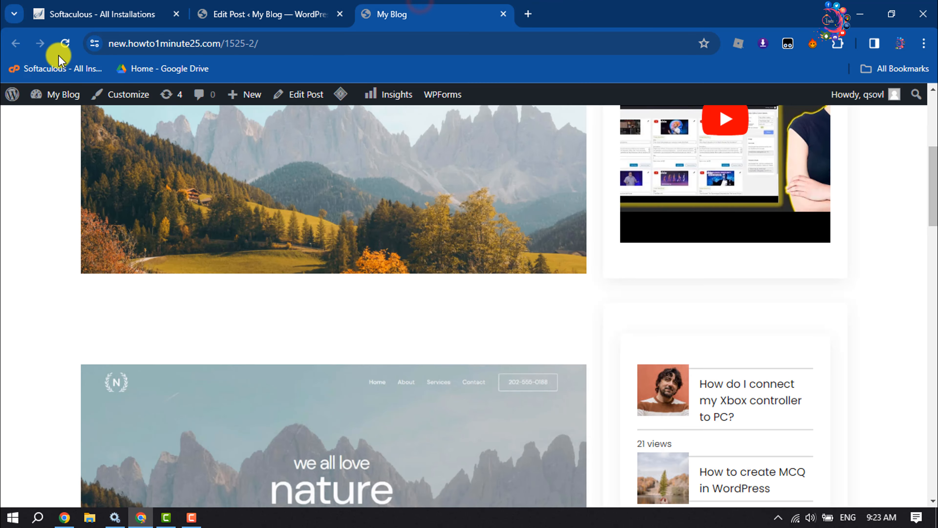
pyautogui.click(64, 43)
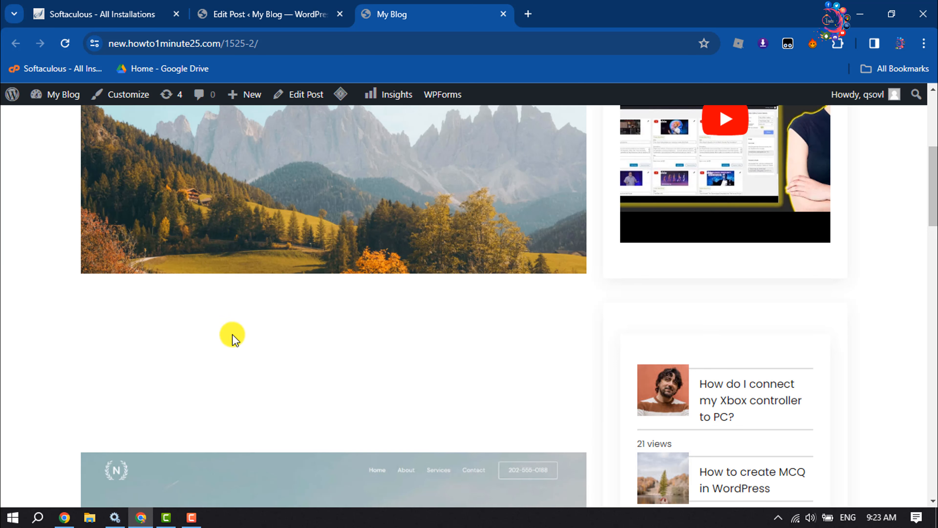
# Step: Back in the post editor, reduce the spacer's height to 175 px and delete the spacer block
pyautogui.hotkey('ctrl', 'shift', 'Tab')
pyautogui.scroll(-2, 257, 349)
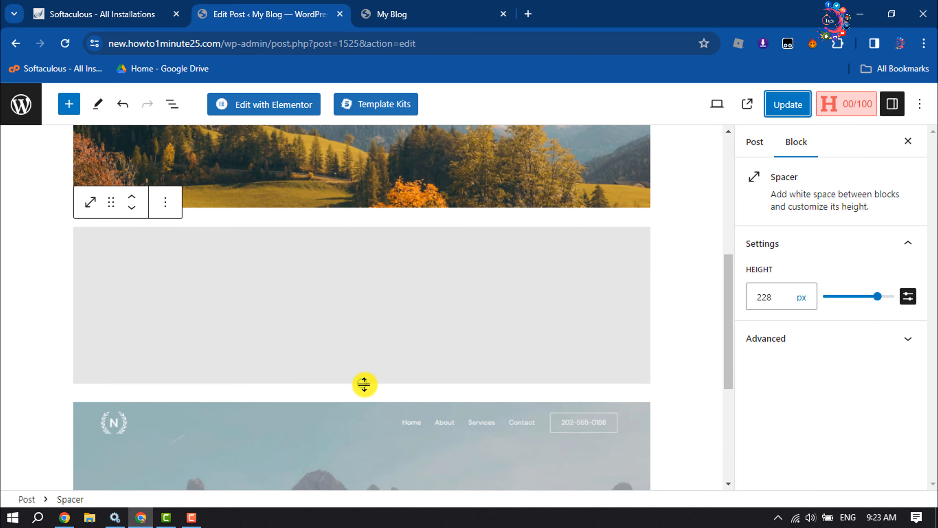
pyautogui.moveTo(364, 384); pyautogui.dragTo(368, 348)
pyautogui.click(165, 202)
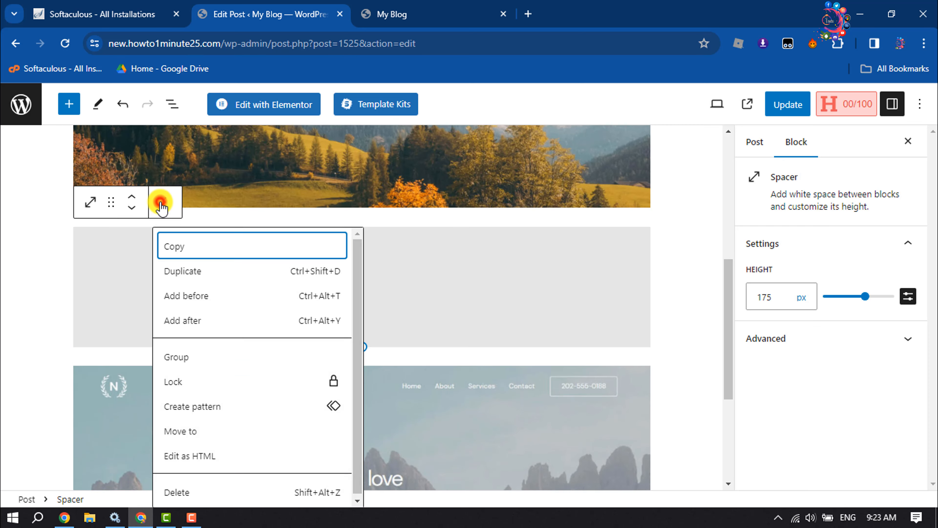
pyautogui.click(196, 490)
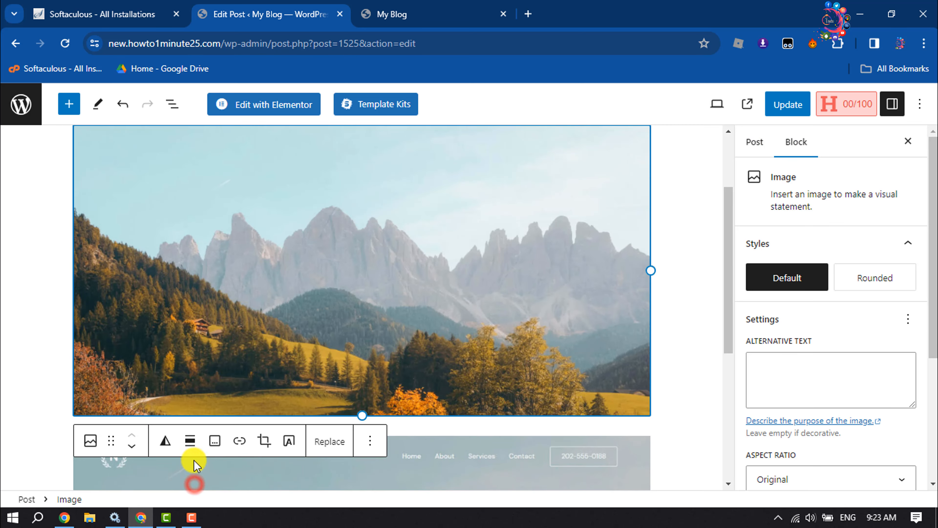
# Step: Update the post without the spacer and deselect the mountain photo block
pyautogui.scroll(-5, 352, 276)
pyautogui.click(790, 109)
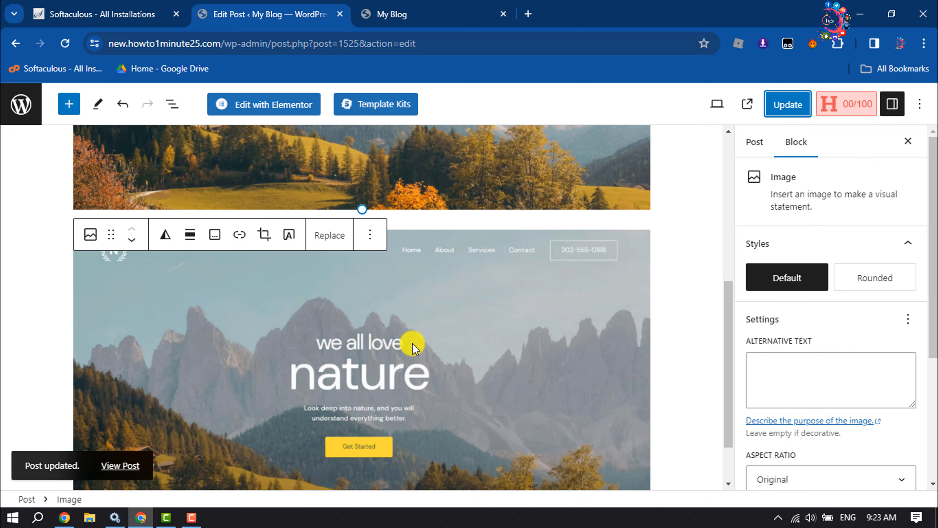
pyautogui.click(7, 272)
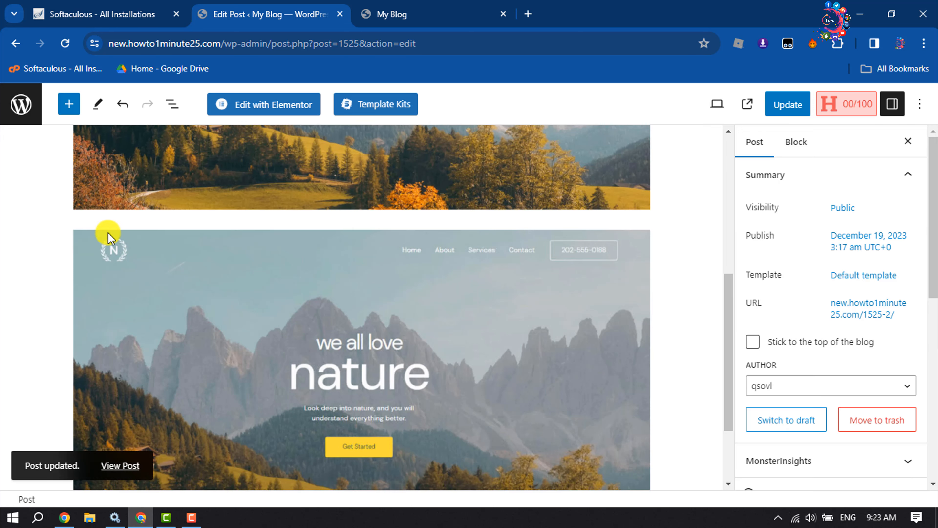
pyautogui.moveTo(124, 228)
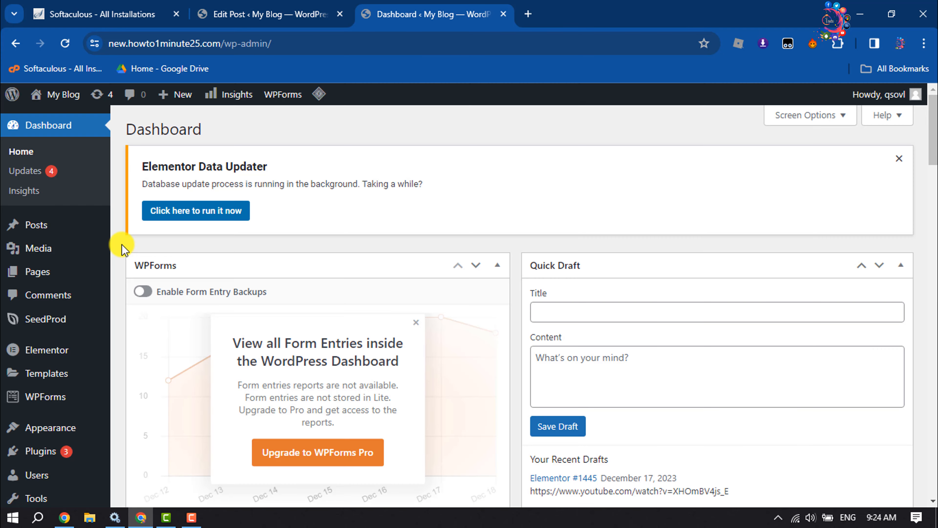
# Step: Open the Additional CSS editor in the site's theme customizer and dismiss its introductory help text
pyautogui.moveTo(49, 432)
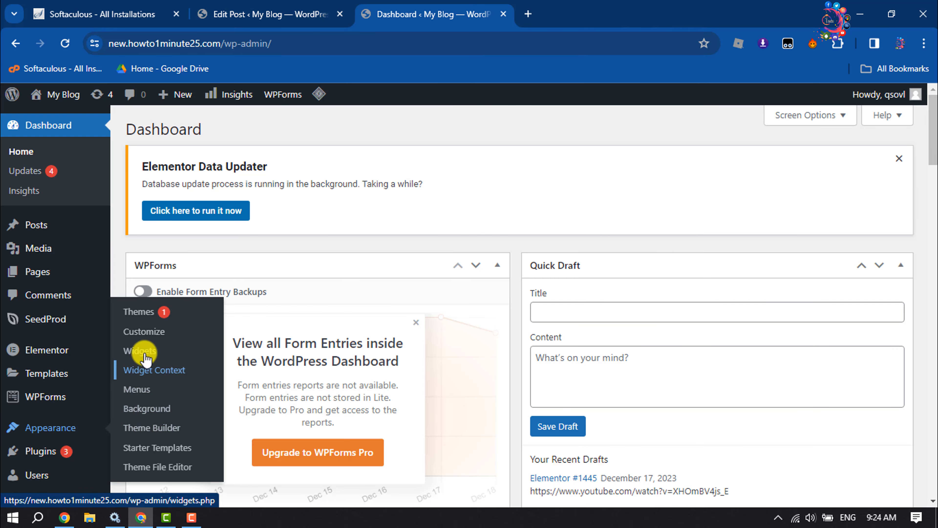
pyautogui.click(150, 333)
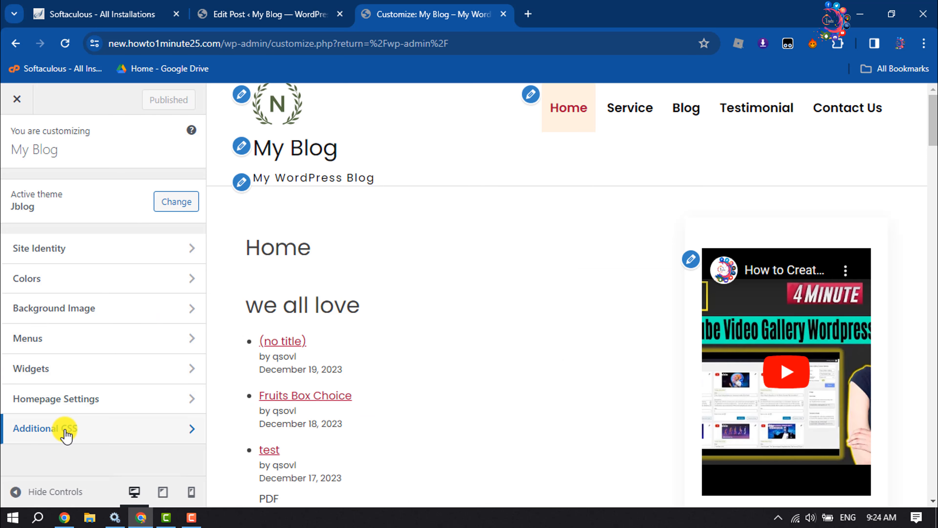
pyautogui.click(65, 429)
pyautogui.scroll(-3, 148, 311)
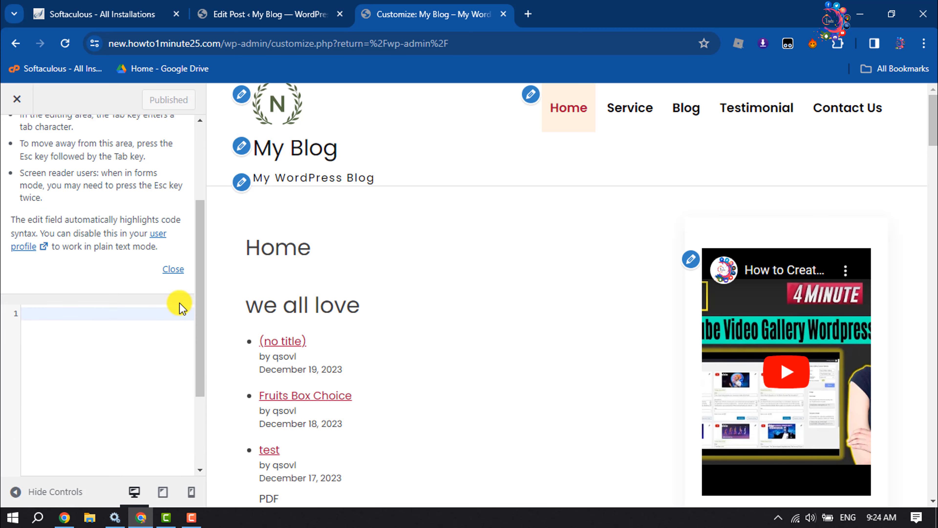
pyautogui.click(176, 272)
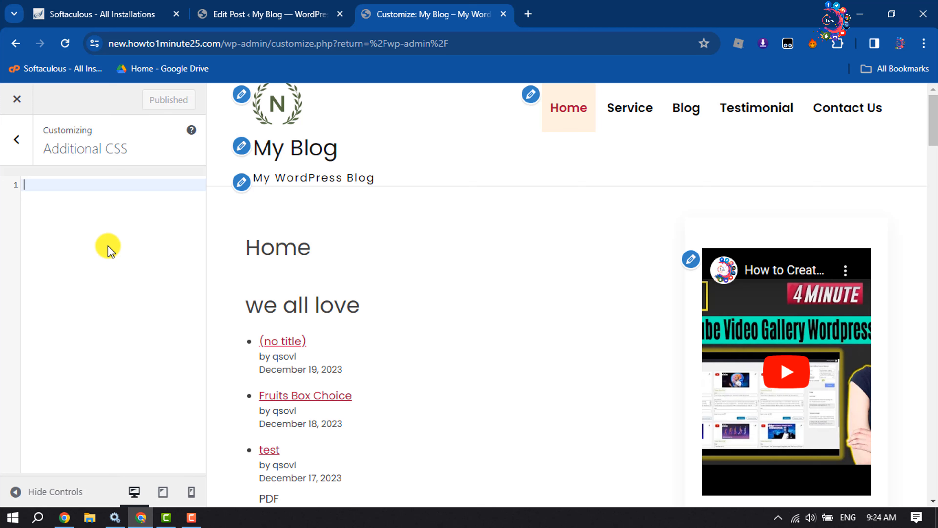
# Step: Write a CSS rule for the class .margin-bottom-0 that sets margin-bottom: 0;
pyautogui.write('.')
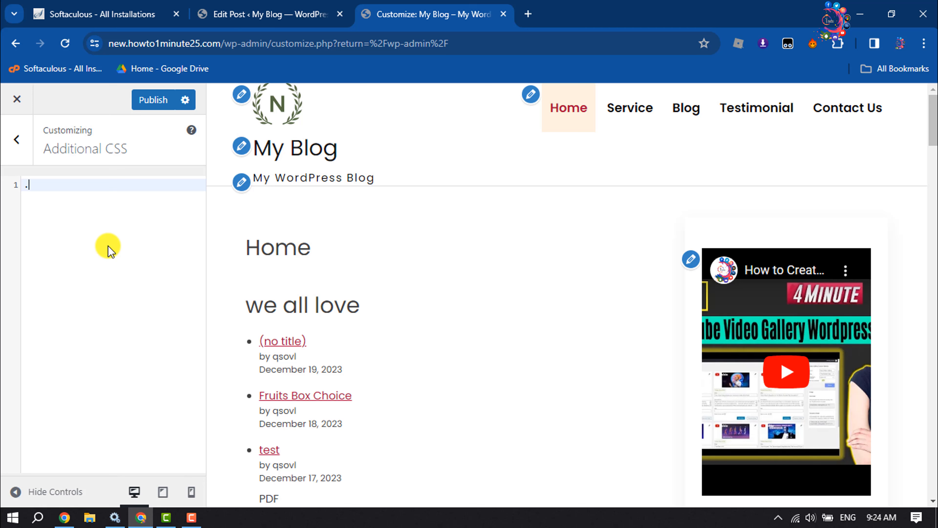
pyautogui.write('margi')
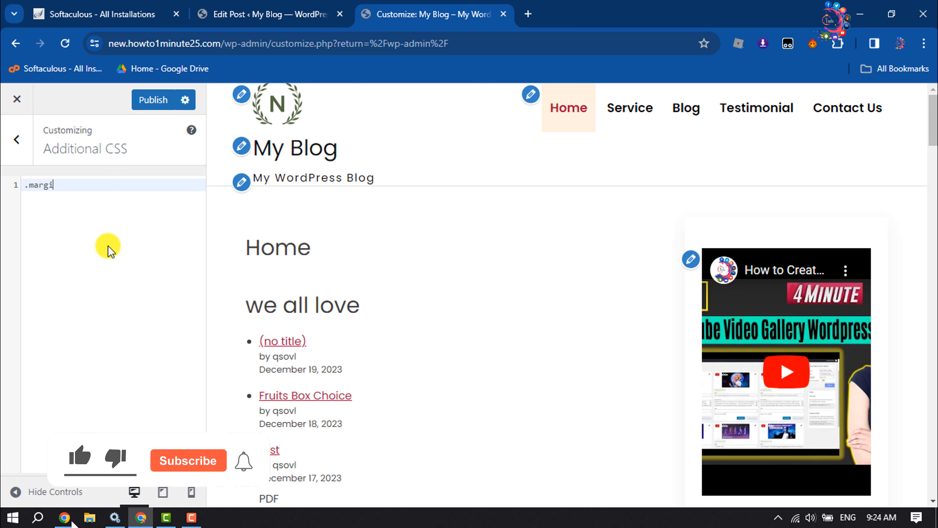
pyautogui.write('n-bottom')
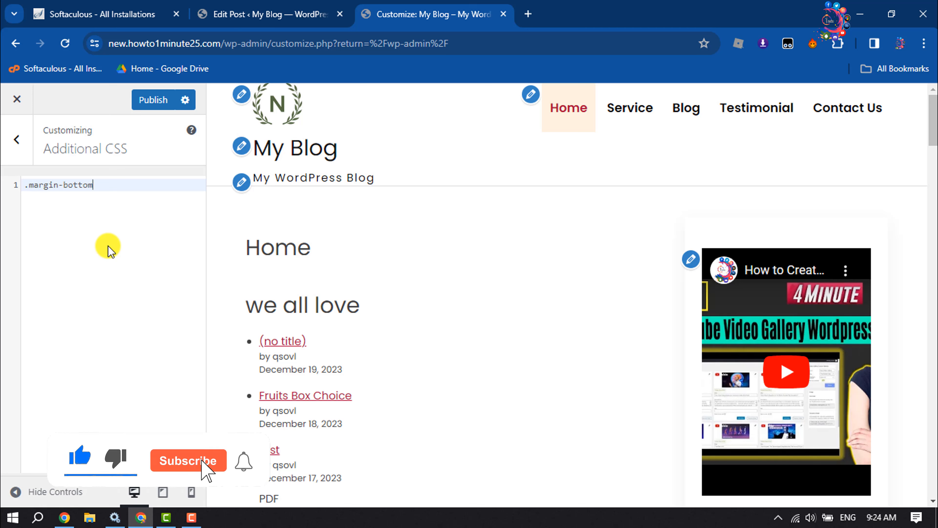
pyautogui.write('-')
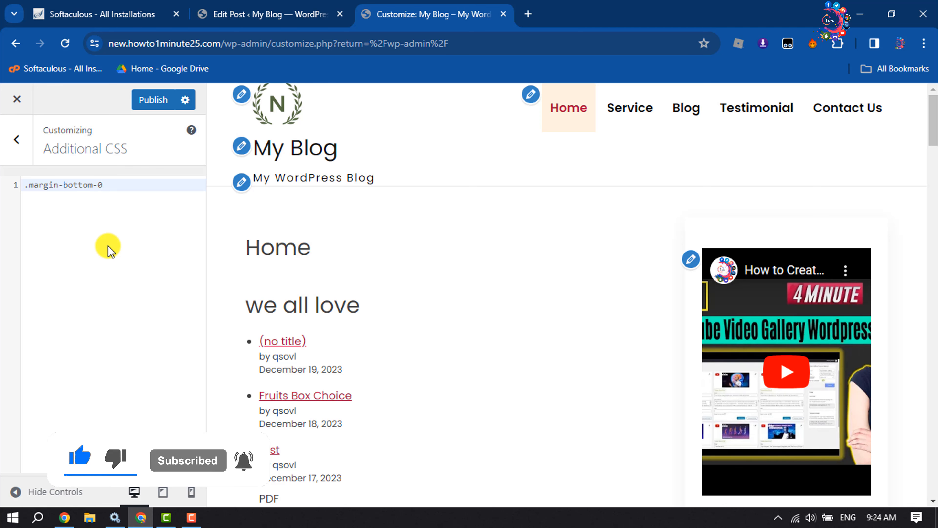
pyautogui.write('0{')
pyautogui.press('Return')
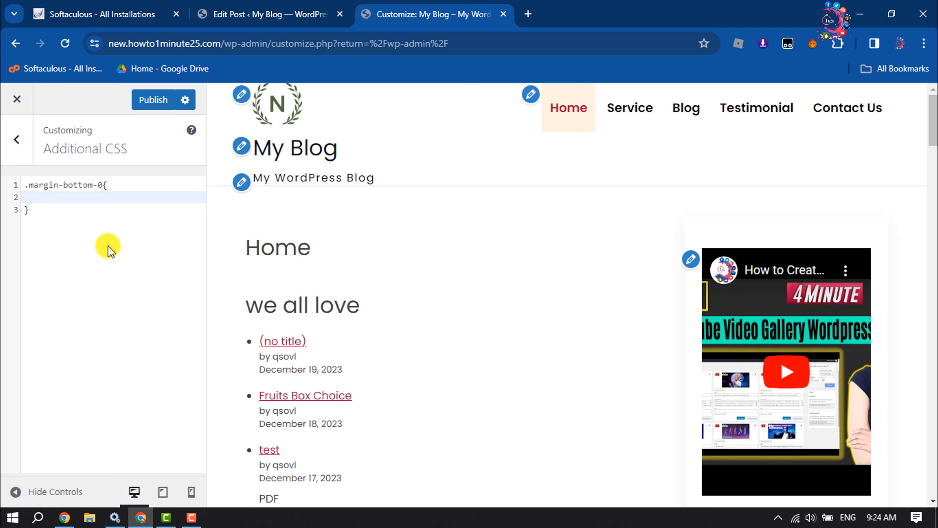
pyautogui.write('margin')
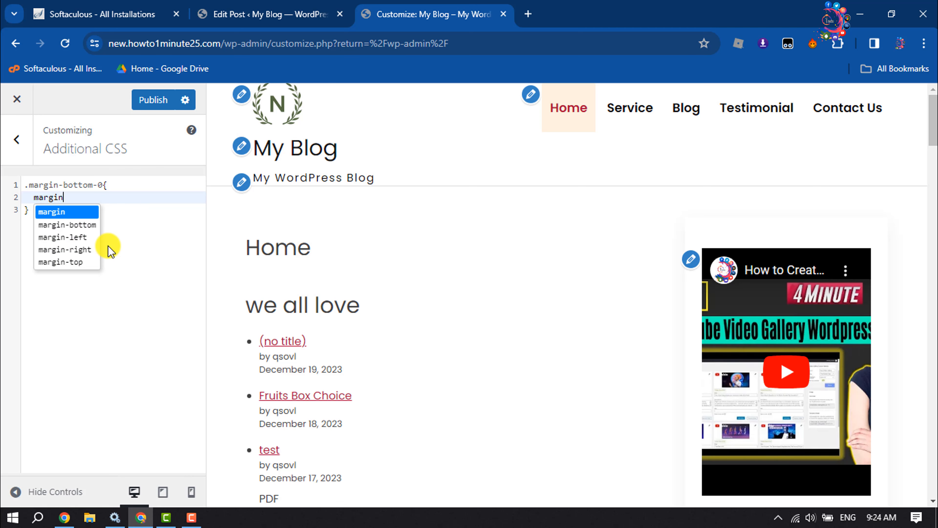
pyautogui.click(83, 224)
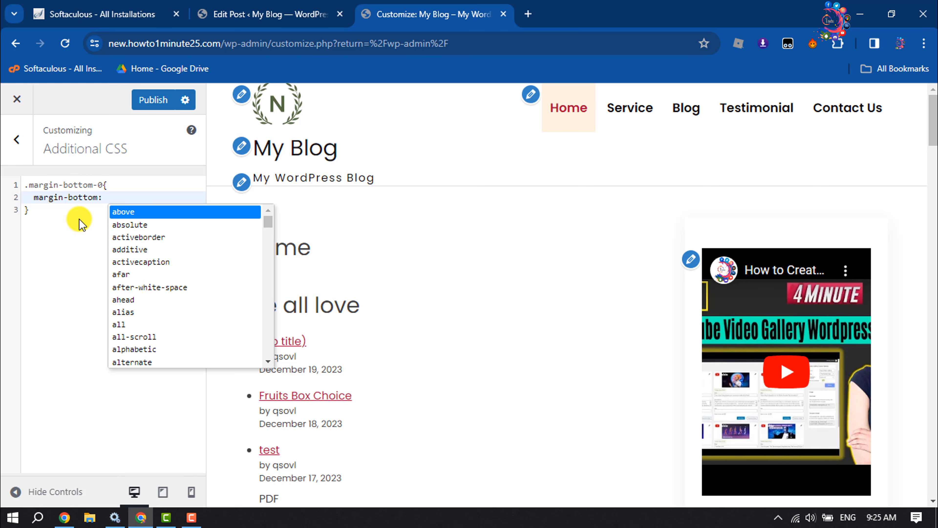
pyautogui.write('0;')
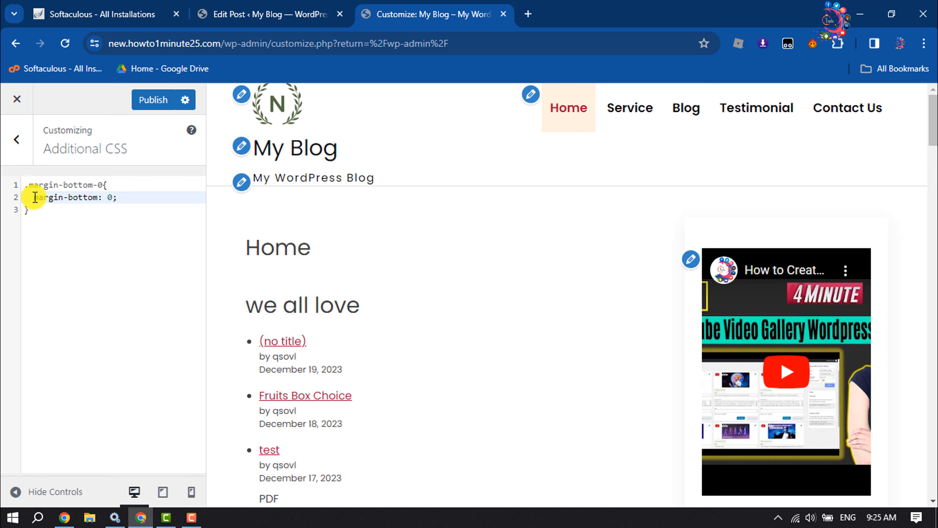
# Step: Copy the class name margin-bottom-0 without its leading dot and publish the custom CSS
pyautogui.moveTo(102, 185); pyautogui.dragTo(29, 183)
pyautogui.hotkey('ctrl', 'c')
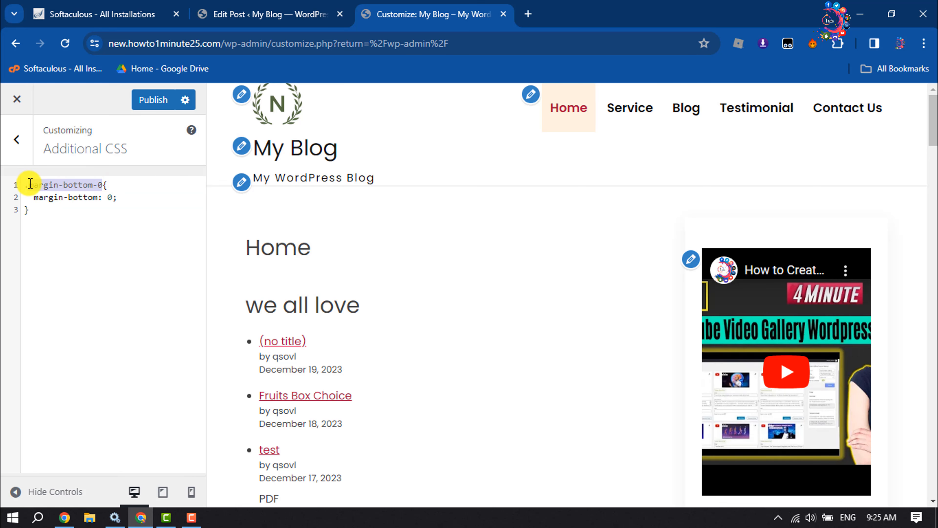
pyautogui.click(157, 101)
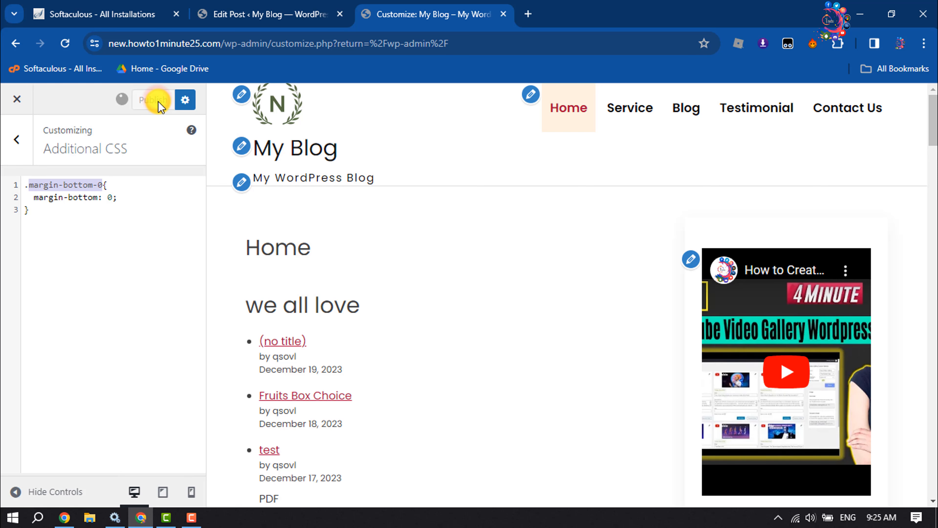
# Step: Return to the post editor and select the upper mountain photo block
pyautogui.click(237, 5)
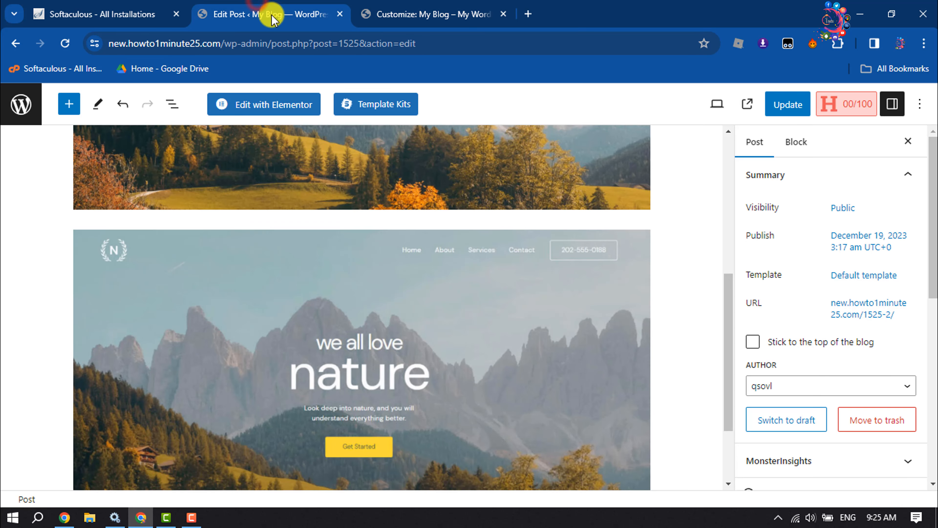
pyautogui.scroll(2, 256, 276)
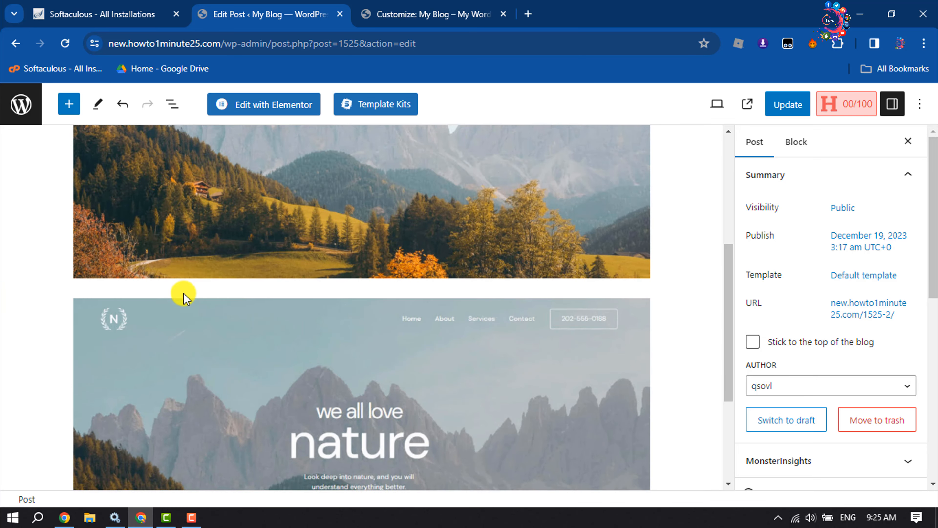
pyautogui.click(208, 289)
pyautogui.scroll(4, 201, 292)
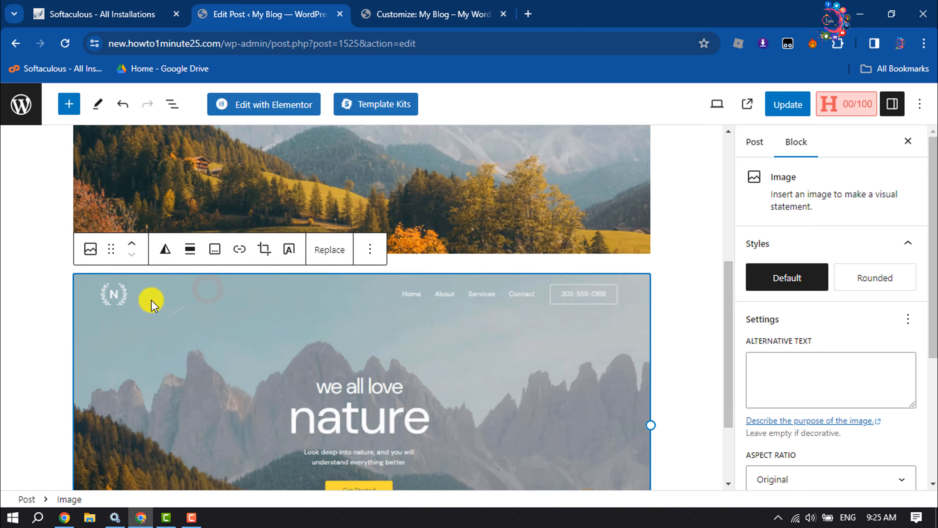
pyautogui.click(40, 288)
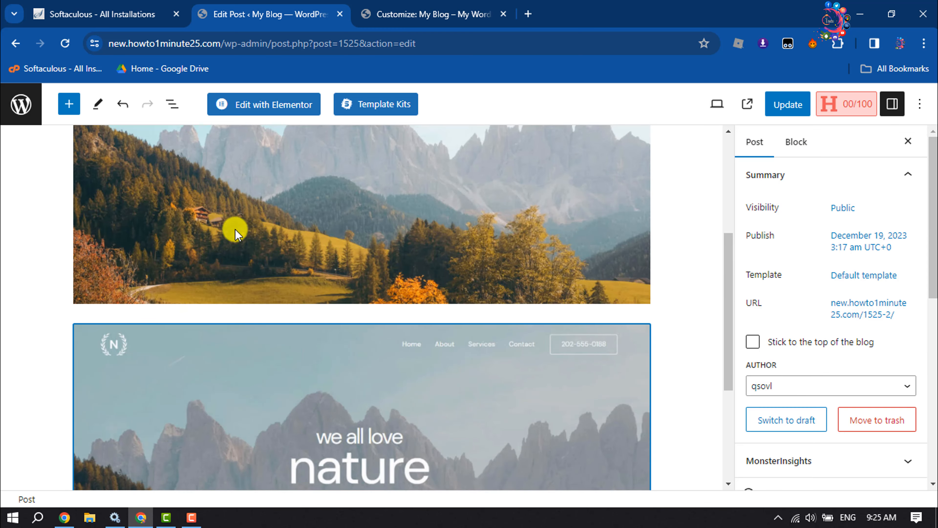
pyautogui.click(270, 239)
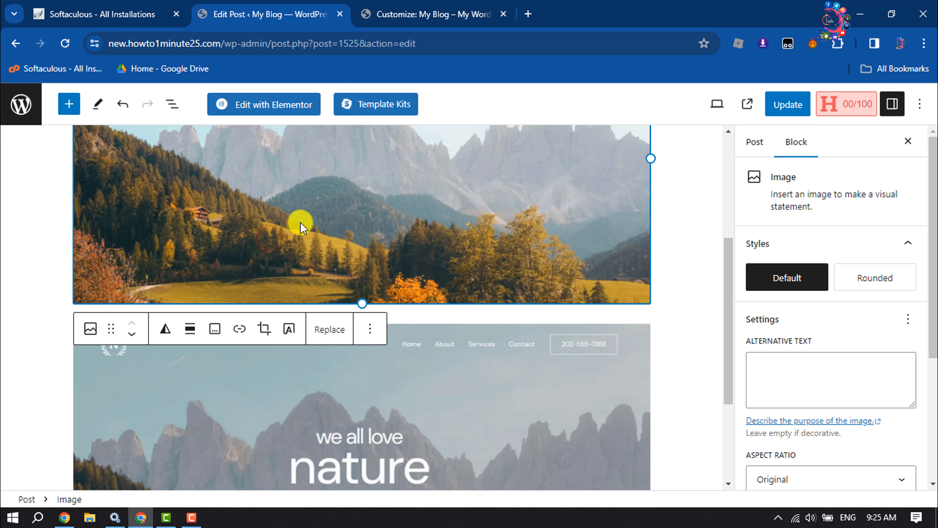
# Step: In the upper photo block's advanced settings, paste margin-bottom-0 as its additional CSS class
pyautogui.click(789, 148)
pyautogui.scroll(-5, 849, 314)
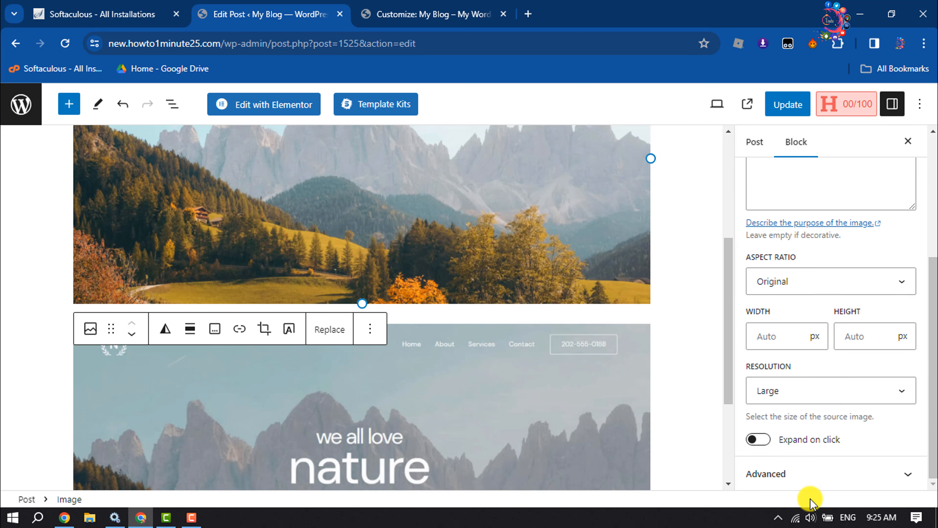
pyautogui.click(816, 477)
pyautogui.scroll(-8, 834, 427)
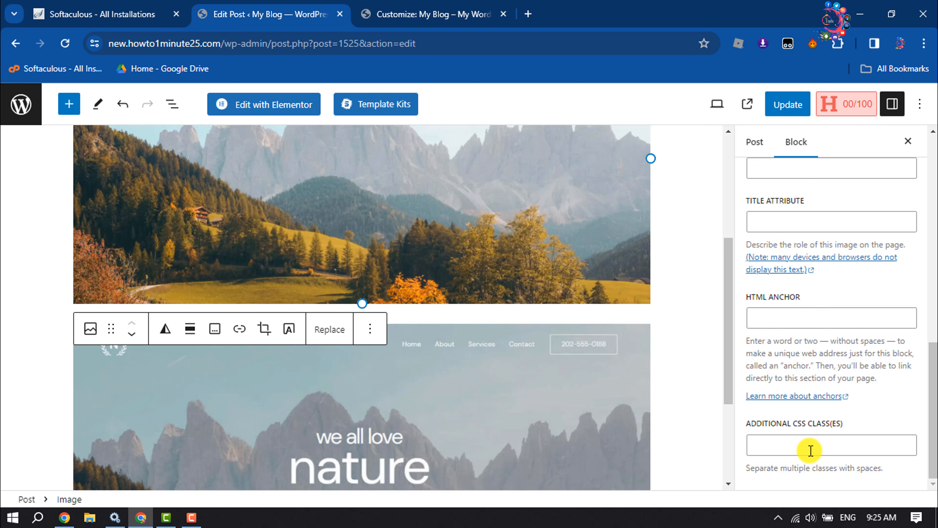
pyautogui.click(407, 5)
pyautogui.click(266, 14)
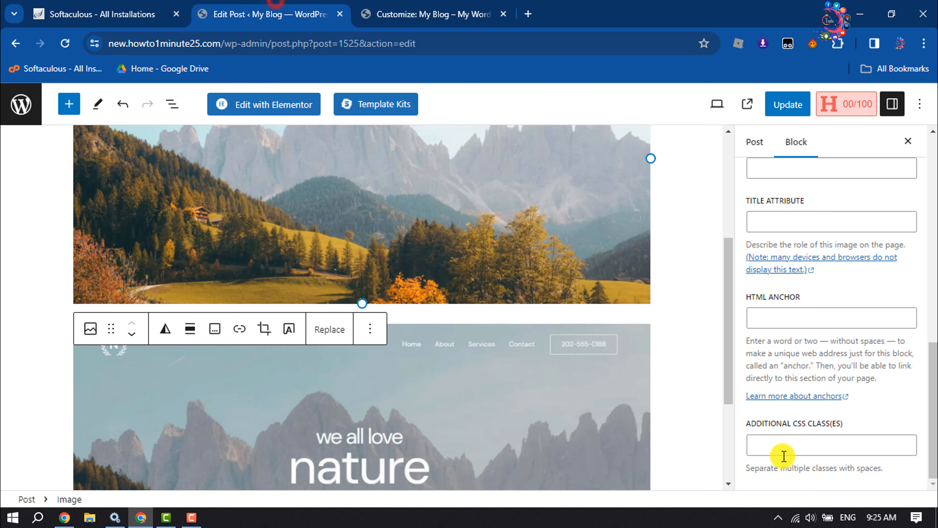
pyautogui.click(787, 447)
pyautogui.hotkey('ctrl', 'v')
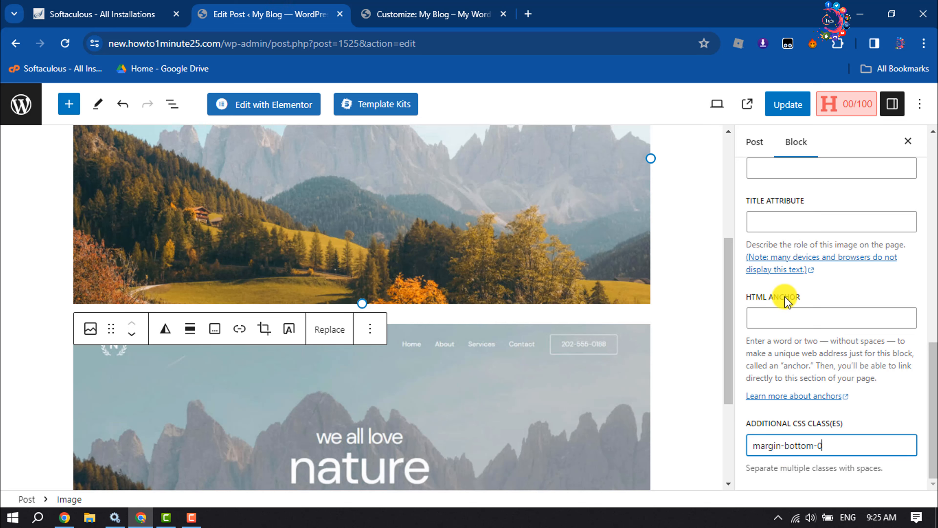
# Step: Update the post and open its live page in a new tab to check the spacing between the two images
pyautogui.click(788, 109)
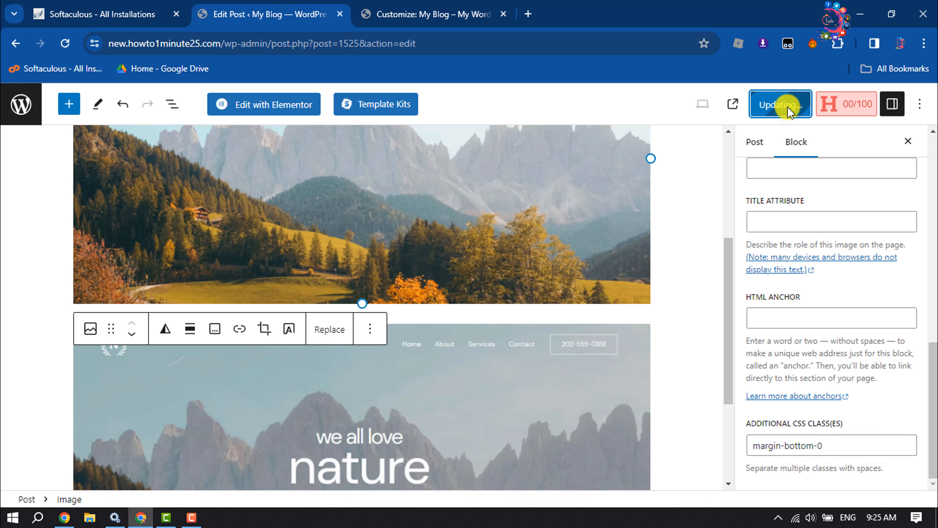
pyautogui.rightClick(120, 465)
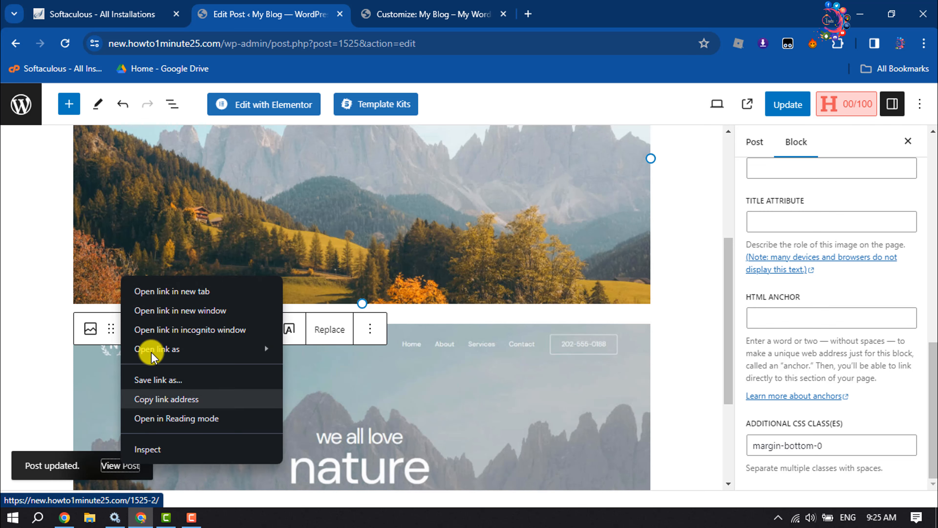
pyautogui.click(177, 293)
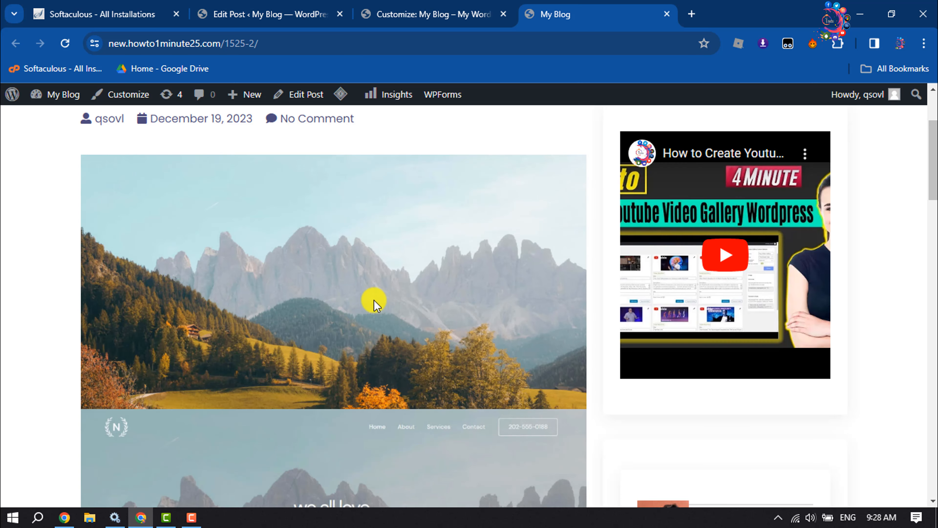
pyautogui.scroll(-4, 384, 333)
pyautogui.scroll(4, 398, 391)
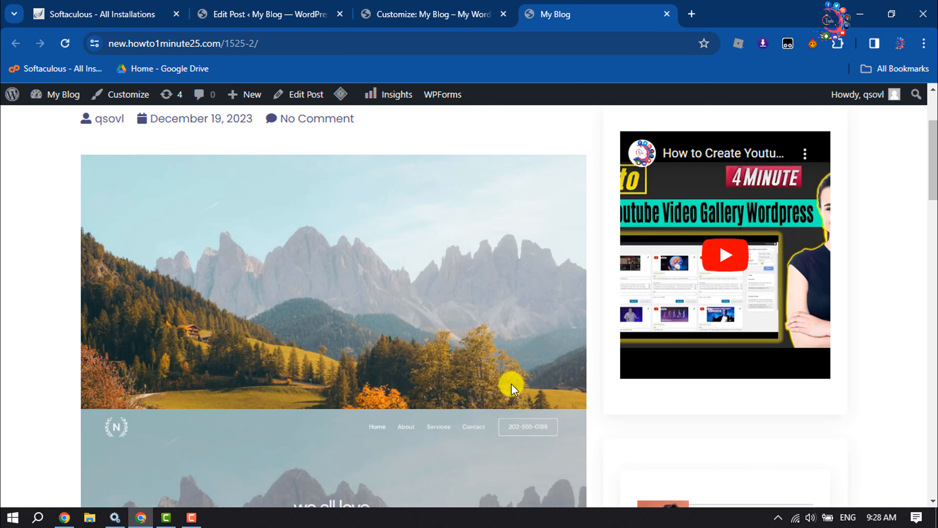
pyautogui.scroll(-8, 513, 386)
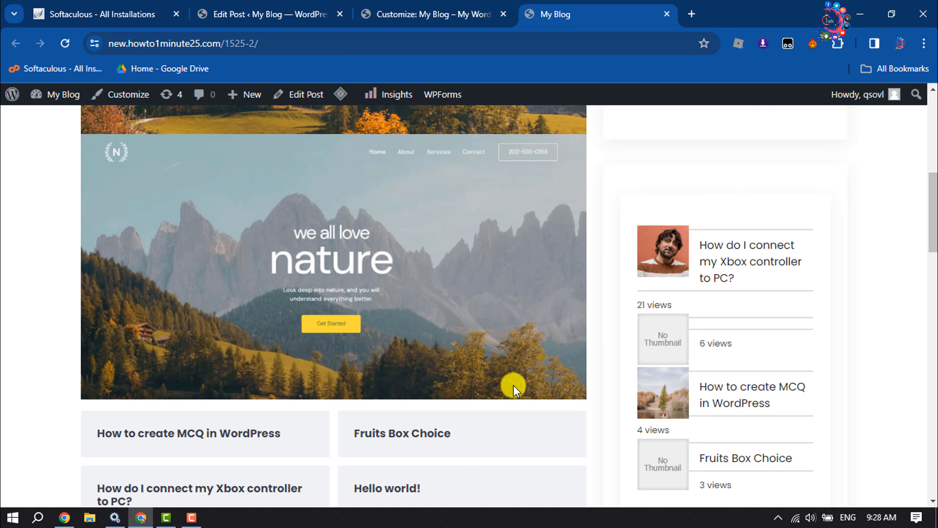
pyautogui.scroll(2, 514, 388)
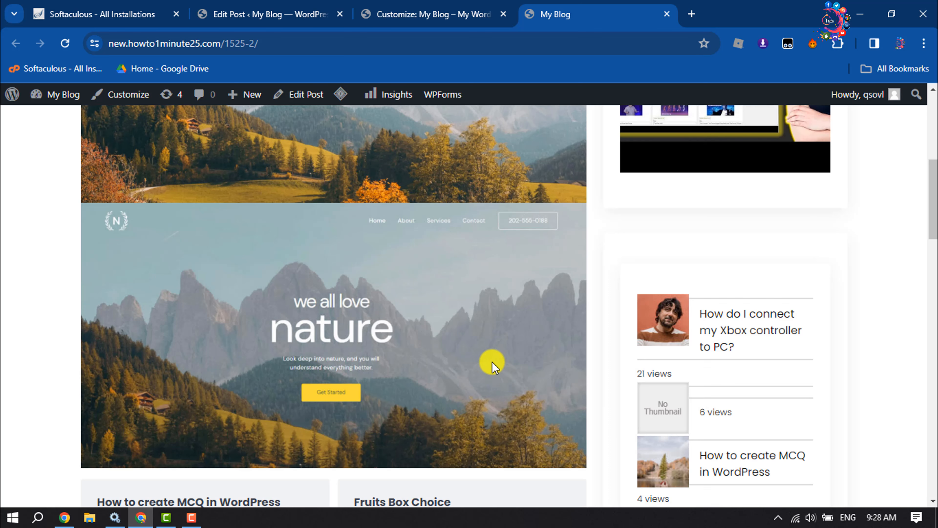
pyautogui.scroll(8, 493, 364)
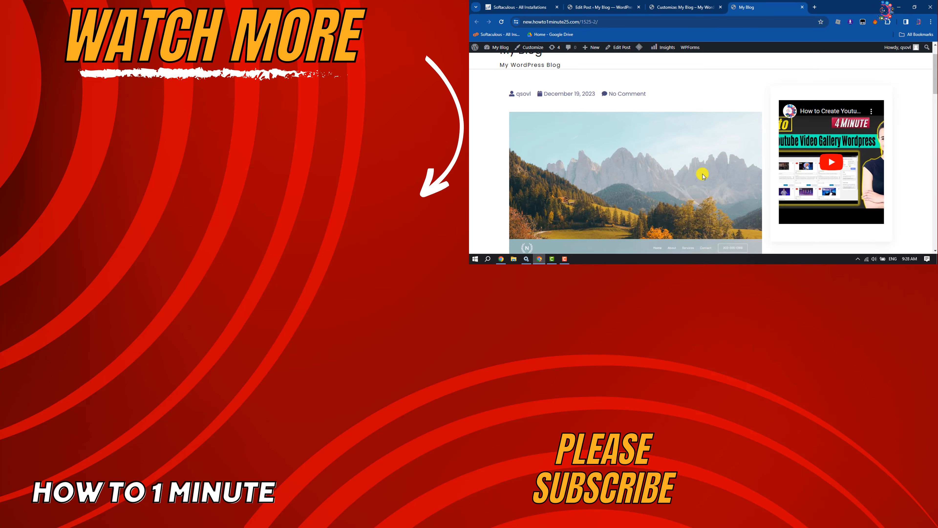
pyautogui.scroll(-3, 703, 175)
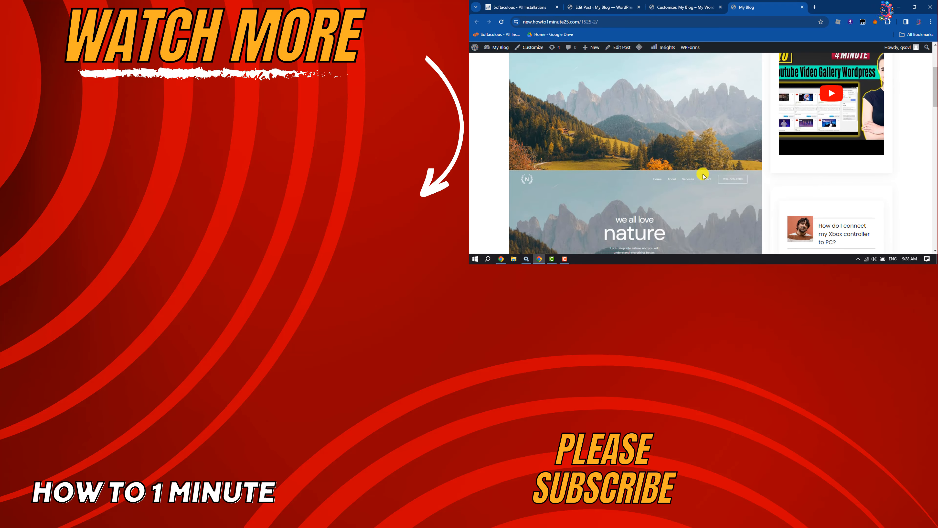